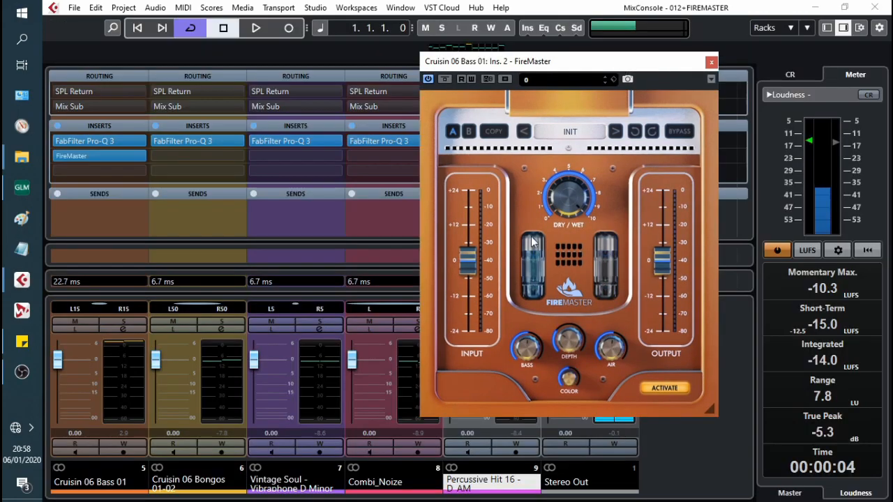
Step: Mute Bongos, Vintage Soul and Combi_Noize, reposition the bass FireMaster panel, and sweep its Dry/Wet knob
left_click(271, 322)
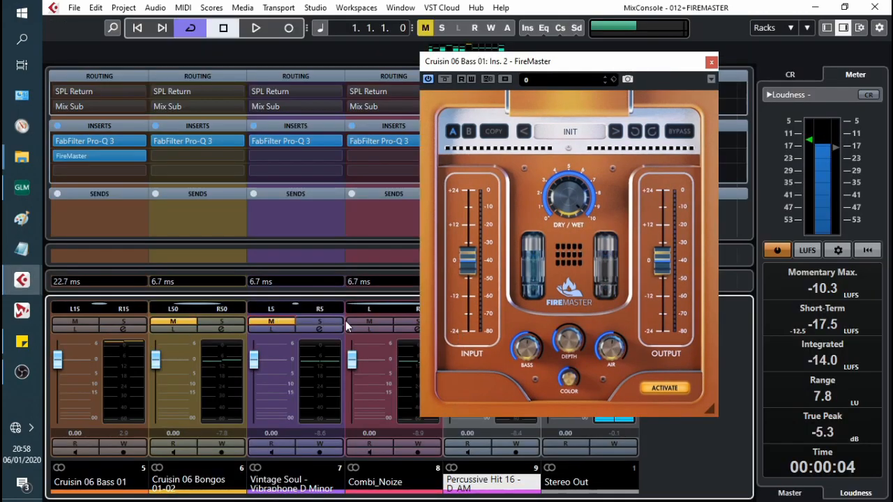
left_click(369, 321)
left_click_drag(527, 66, 649, 72)
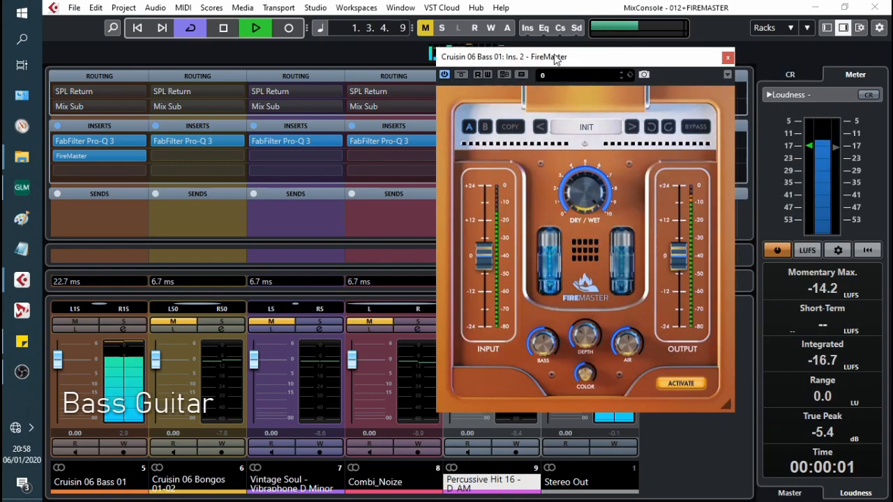
left_click_drag(552, 60, 478, 43)
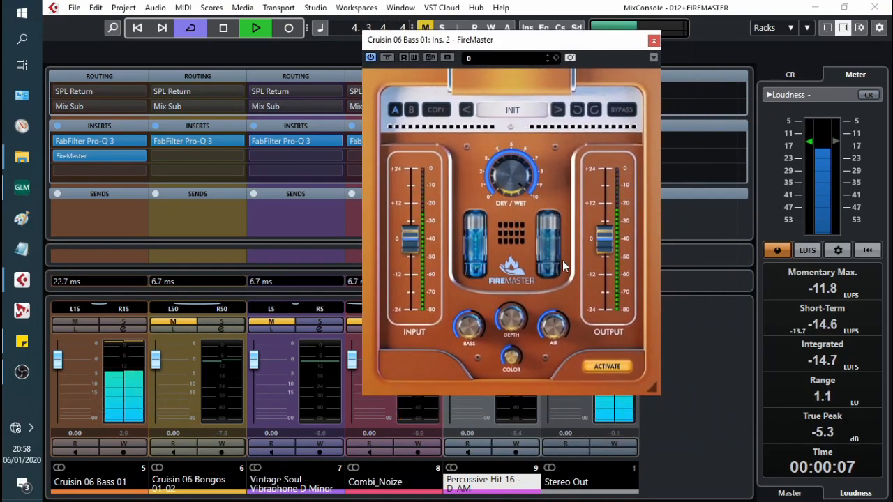
mouse_move(523, 170)
left_mouse_down()
mouse_move(522, 300)
mouse_move(522, 170)
left_mouse_up()
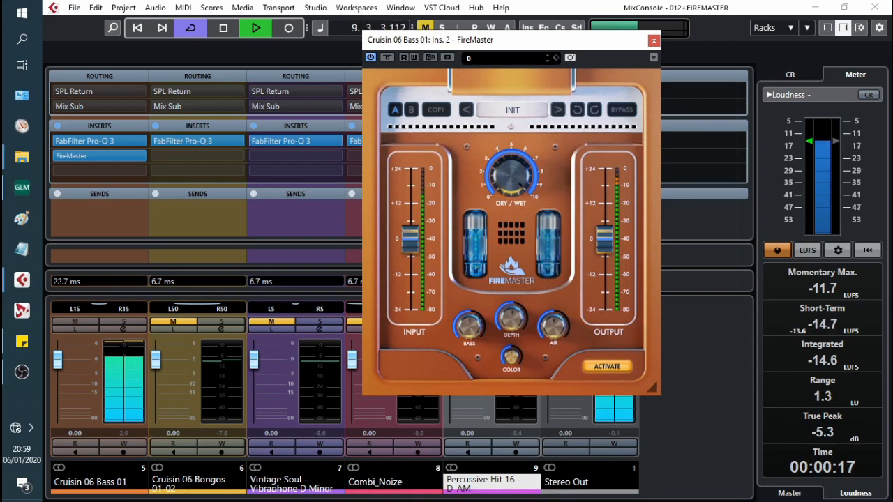
Step: Set FireMaster's Depth on the bass track to 50
double_click(499, 321)
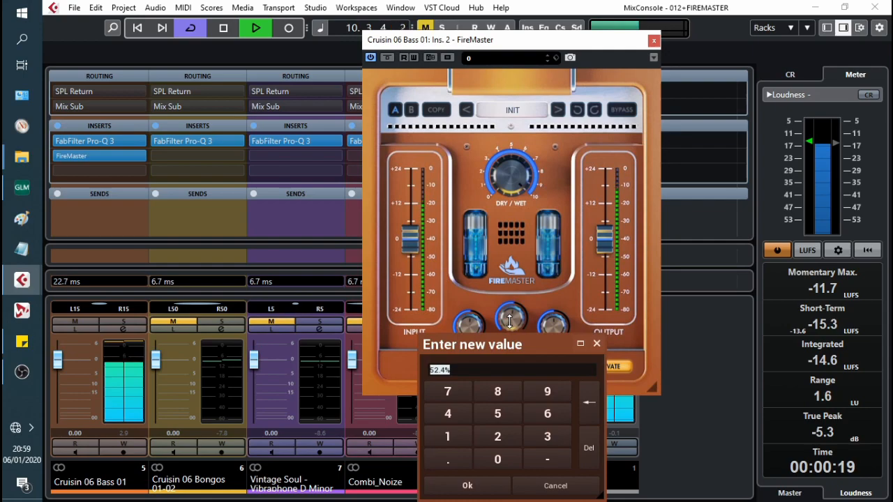
type("50")
key("Return")
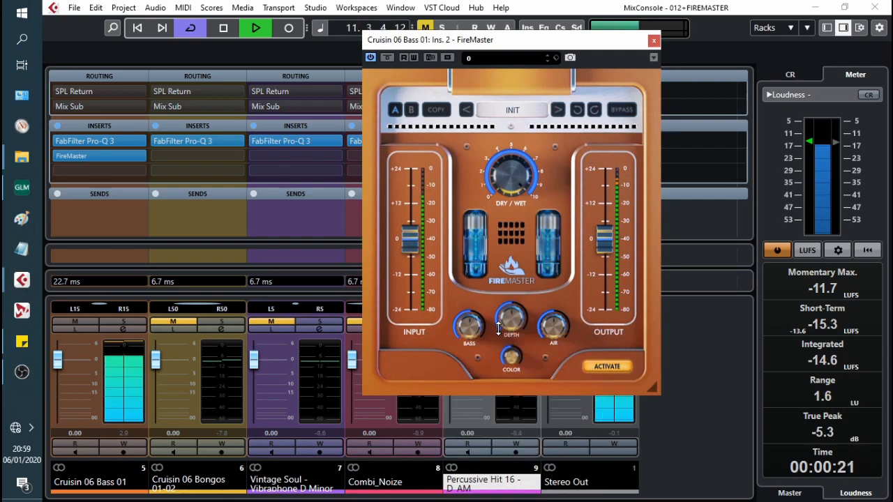
Step: Check the current Bass, Depth and Air values through their numeric entry keypads
double_click(470, 325)
key("Escape")
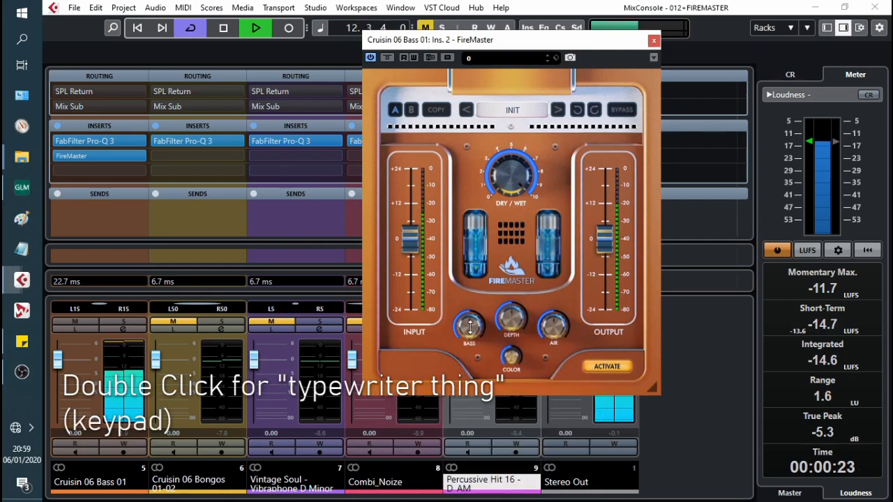
double_click(516, 352)
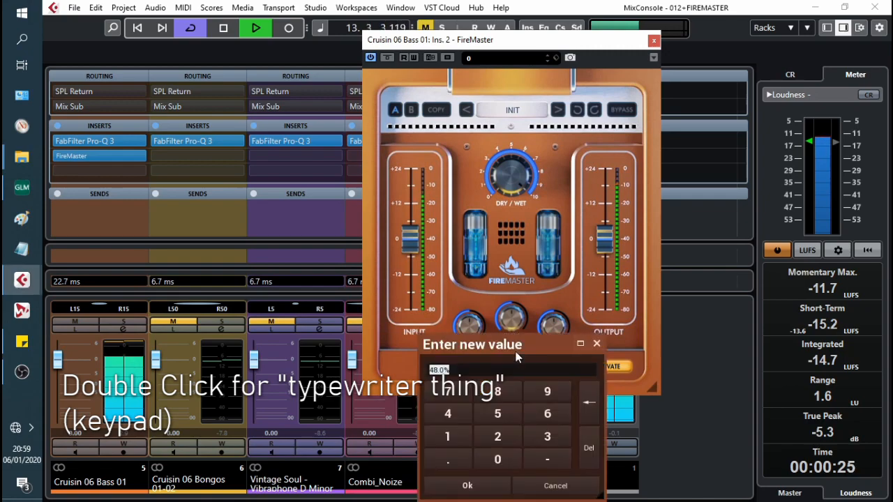
key("Escape")
double_click(555, 326)
key("Escape")
double_click(556, 325)
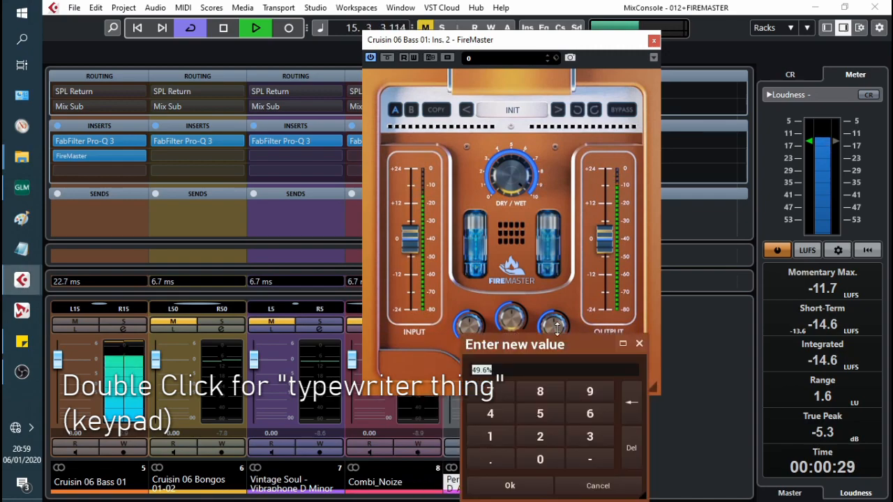
key("Escape")
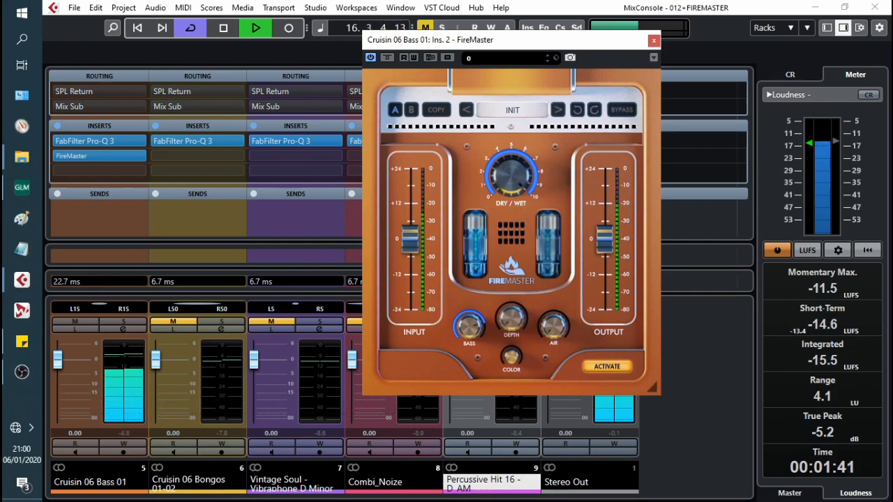
Step: Lower the bass FireMaster's Bass, compare against bypass, raise Depth, and move the panel right
mouse_move(469, 325)
left_mouse_down()
mouse_move(469, 333)
mouse_move(470, 326)
left_mouse_up()
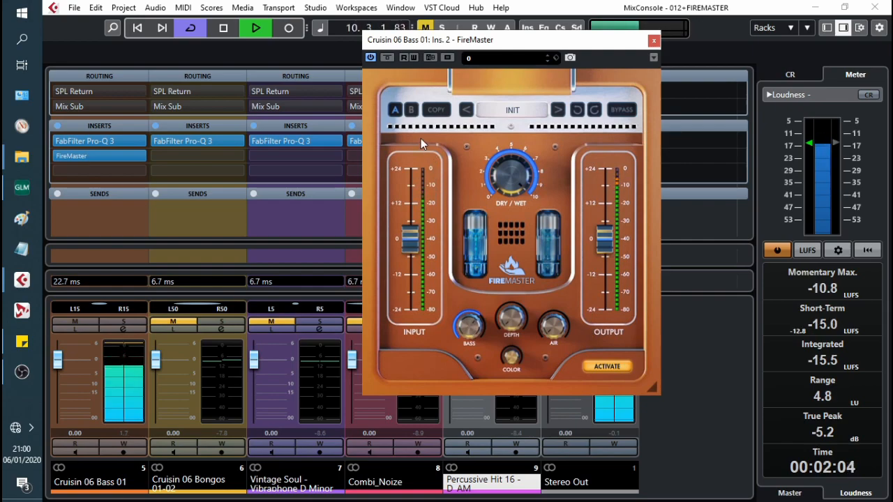
left_click(387, 58)
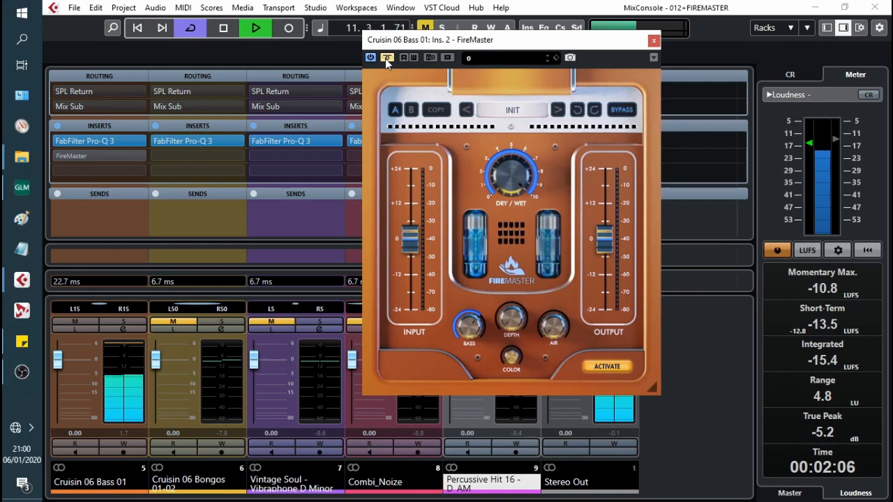
left_click(386, 59)
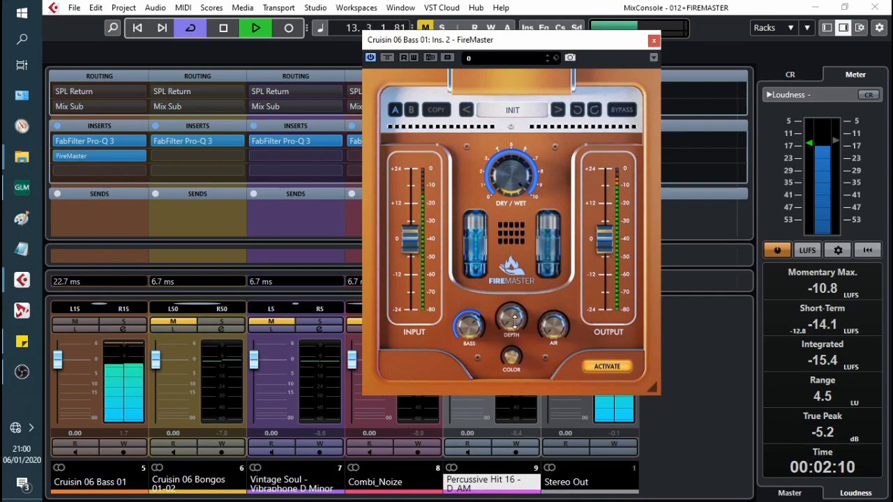
left_click_drag(513, 319, 514, 311)
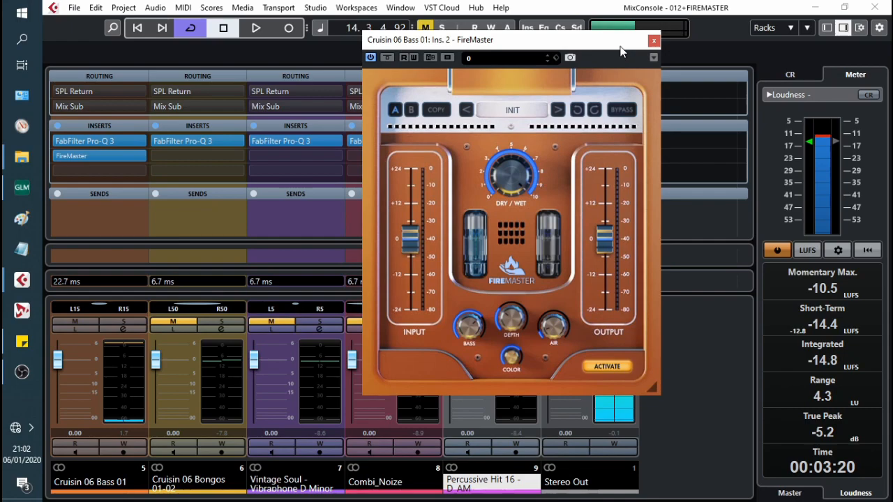
left_click_drag(620, 47, 758, 48)
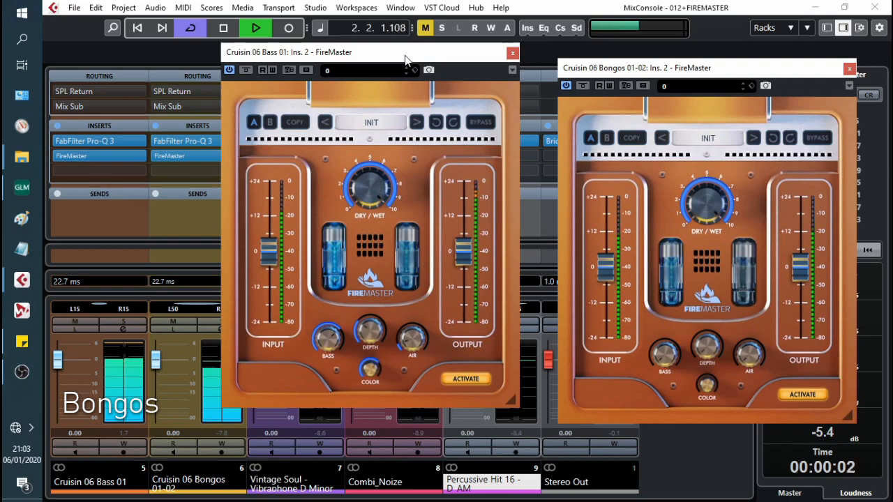
Step: Arrange the bass and Bongos FireMaster panels side by side and raise the Bongos Air
left_click_drag(406, 59, 381, 60)
left_click_drag(643, 68, 574, 67)
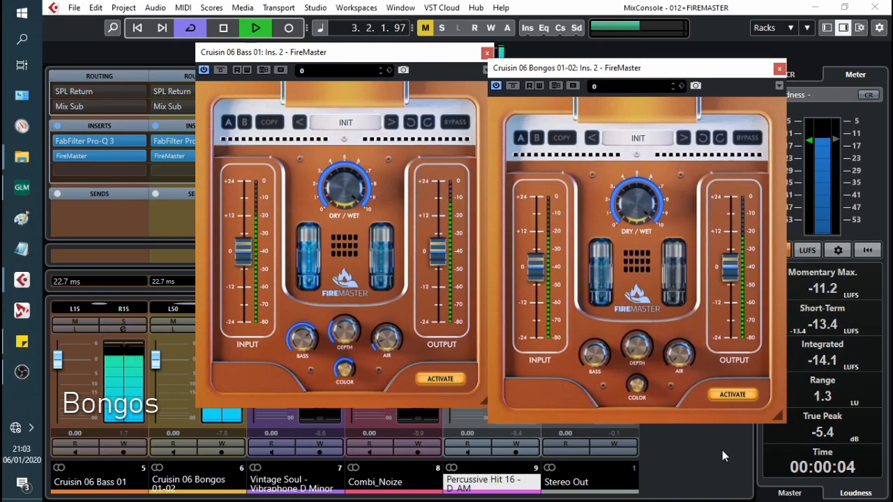
left_click_drag(670, 357, 670, 332)
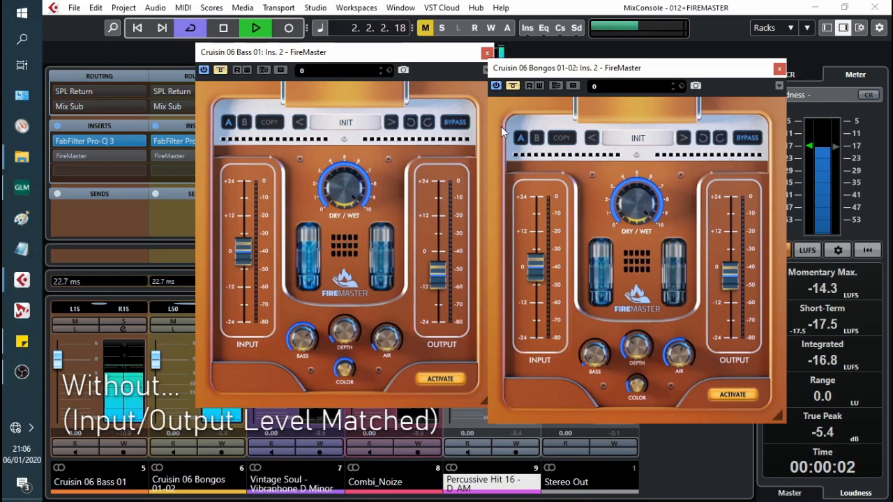
Step: Re-enable FireMaster on both the bass and Bongos channels, then stop playback
left_click(221, 72)
left_click(513, 85)
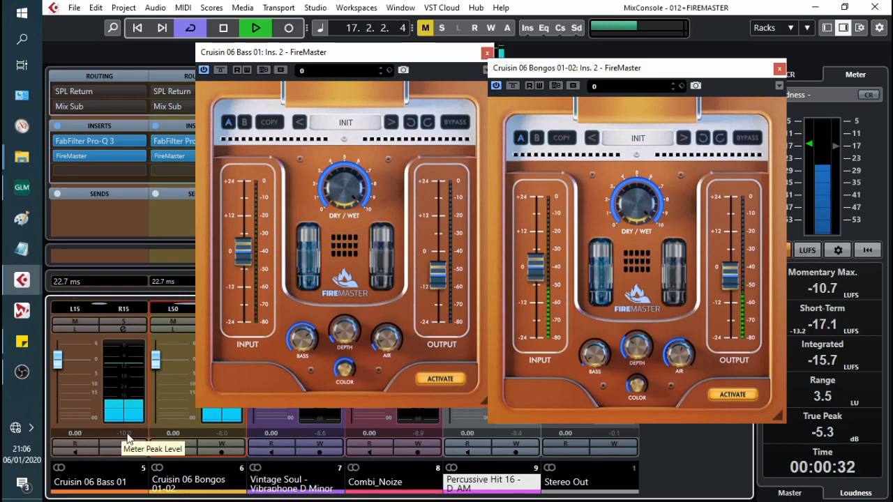
key("space")
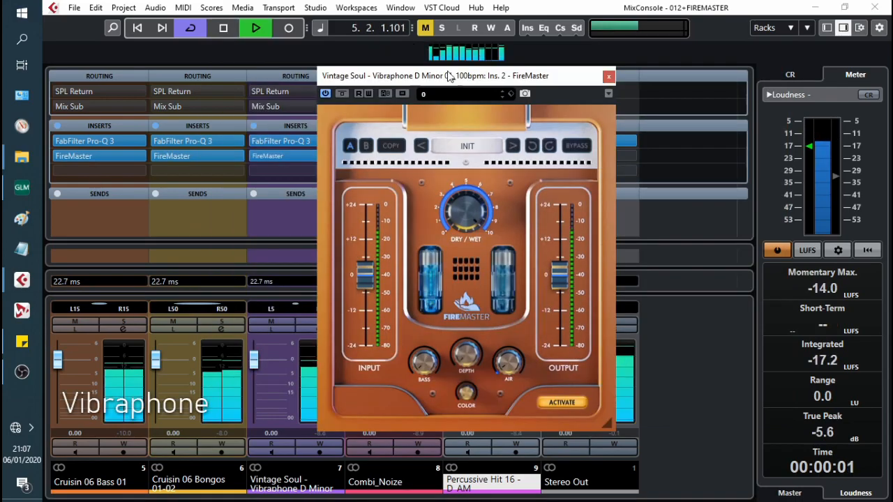
Step: Move the vibraphone FireMaster panel aside and stop playback after auditioning
left_click_drag(471, 76, 557, 59)
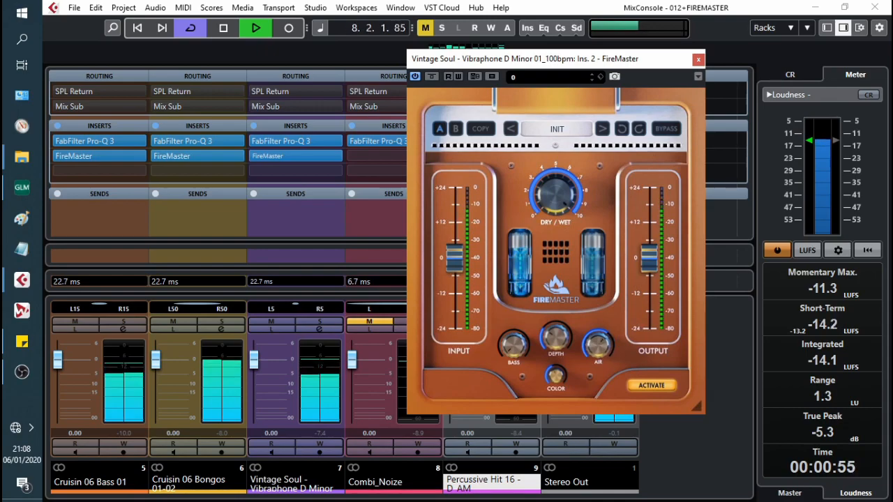
key("space")
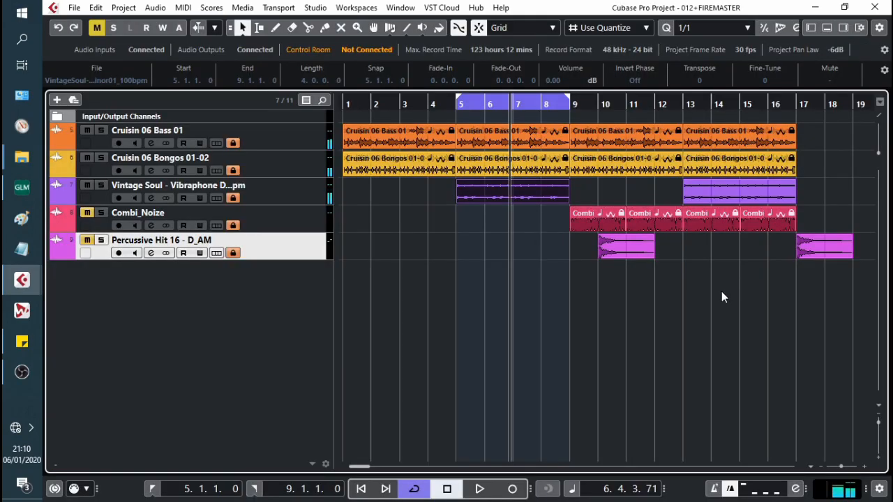
Step: Loop the two Combi_Noize clips in bars 13–17, play from the loop start, and show the MixConsole
left_click_drag(765, 253, 696, 224)
key("p")
key("KP_1")
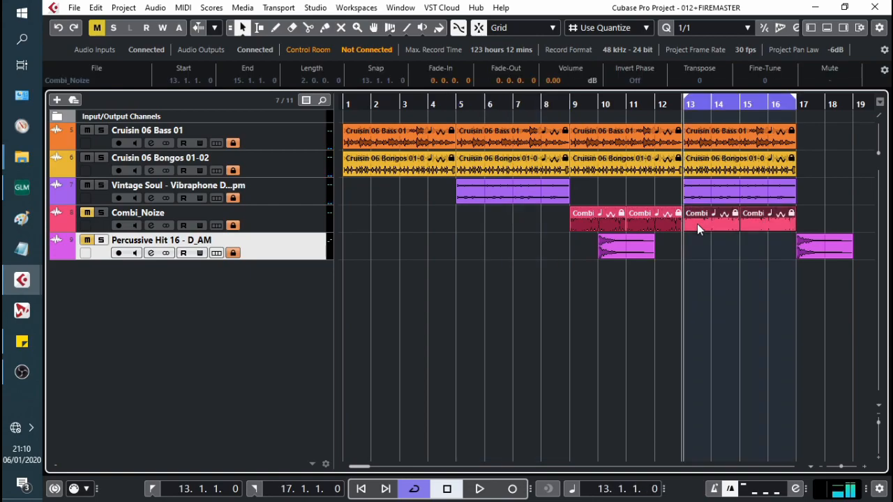
key("space")
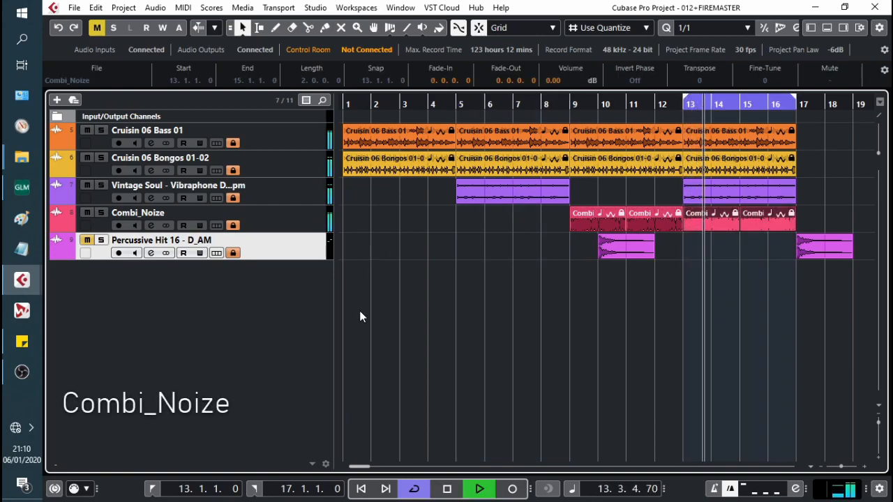
key("F3")
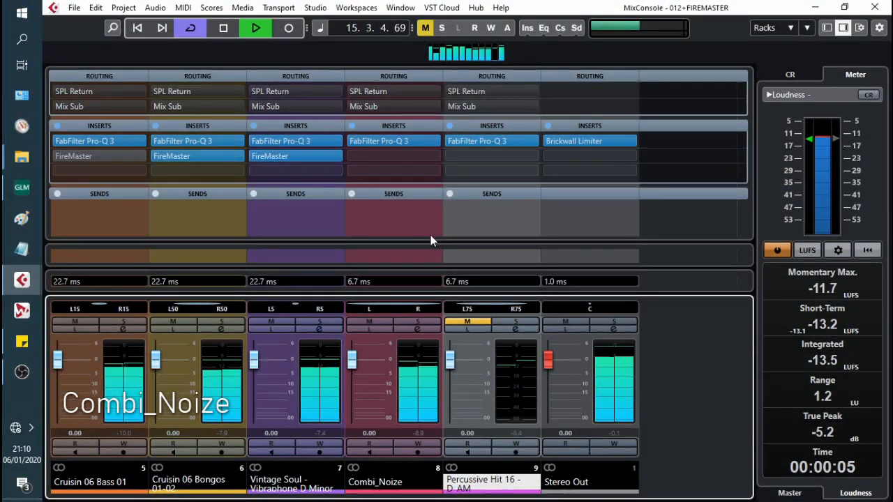
Step: Load FireMaster into Combi_Noize's second insert by searching 'fire'
left_click(404, 155)
type("fire")
key("Return")
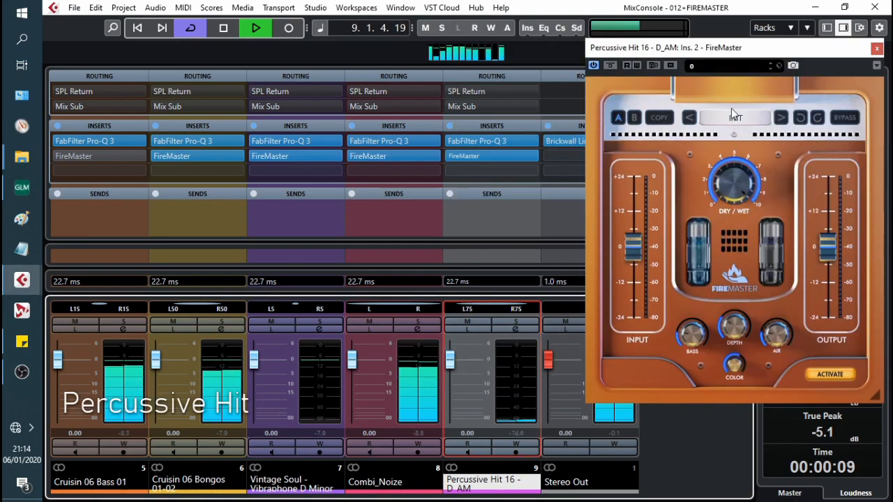
Step: Shift the Combi_Noize FireMaster panel slightly left
left_click_drag(707, 49, 681, 45)
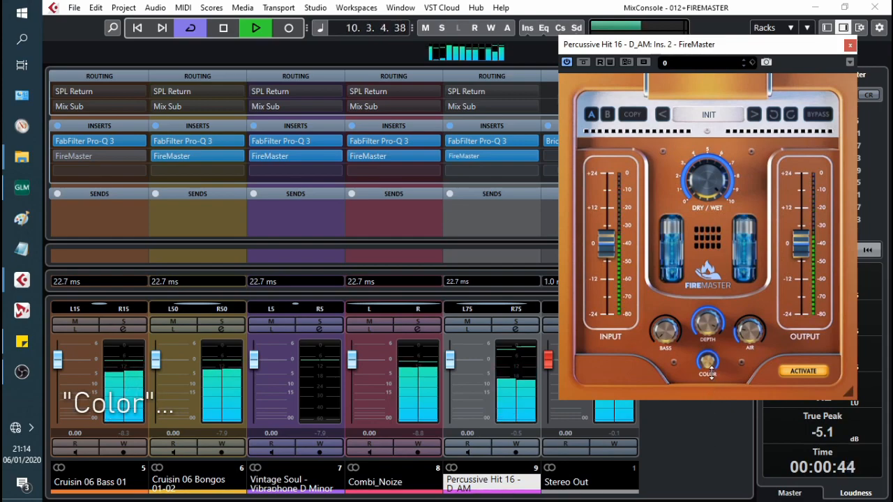
Step: Lower Color, stop playback, set Percussive Hit Bass to minimum, and open the bass FireMaster
left_click_drag(710, 360, 709, 368)
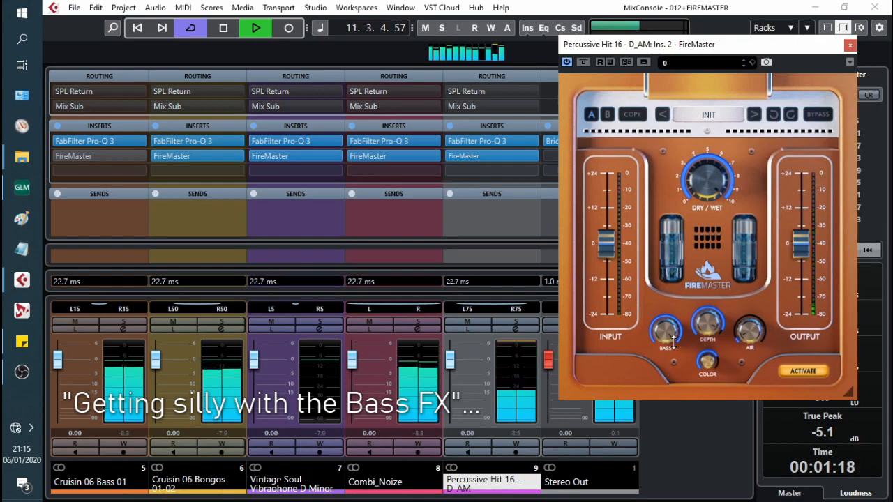
key("space")
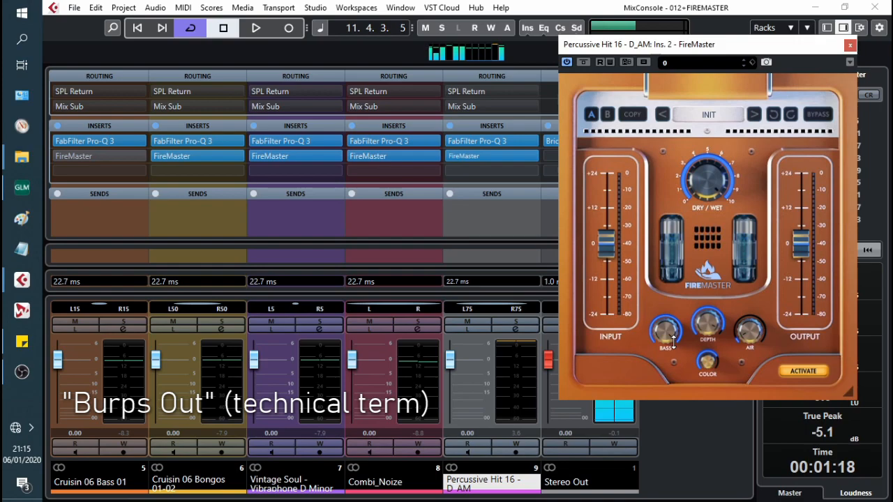
double_click(666, 326)
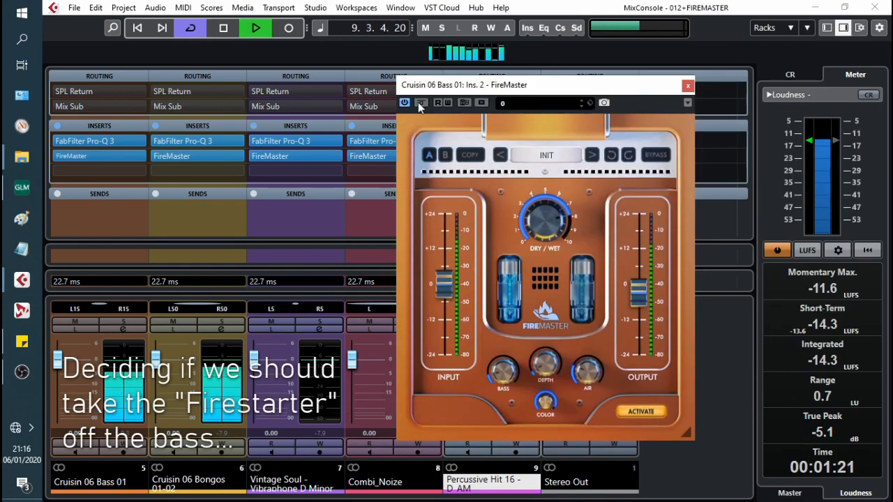
left_click(419, 102)
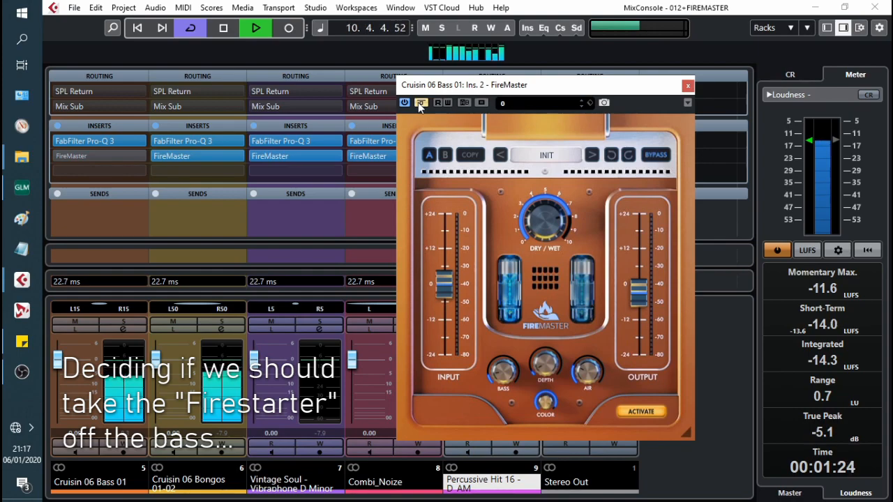
Step: Stop playback and set the Cruisin 06 Bass 01 channel's second insert to No Effect
key("space")
left_click(688, 85)
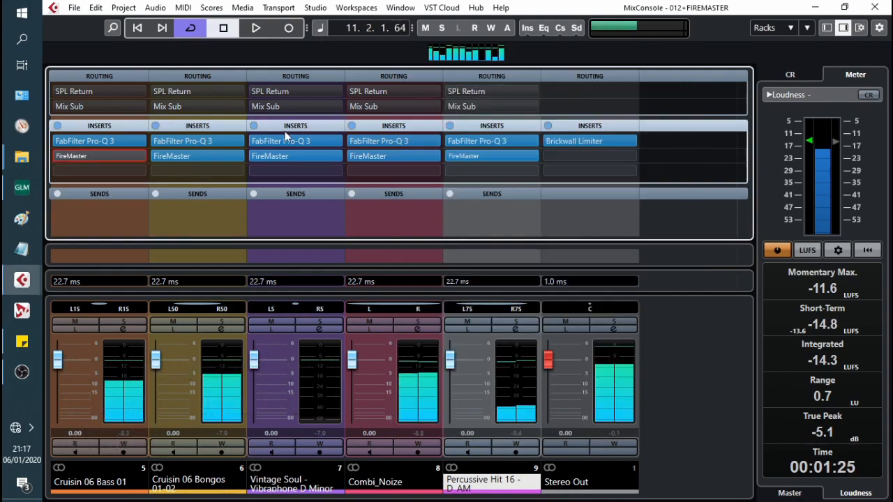
left_click(140, 157)
scroll(114, 202, "up", 5)
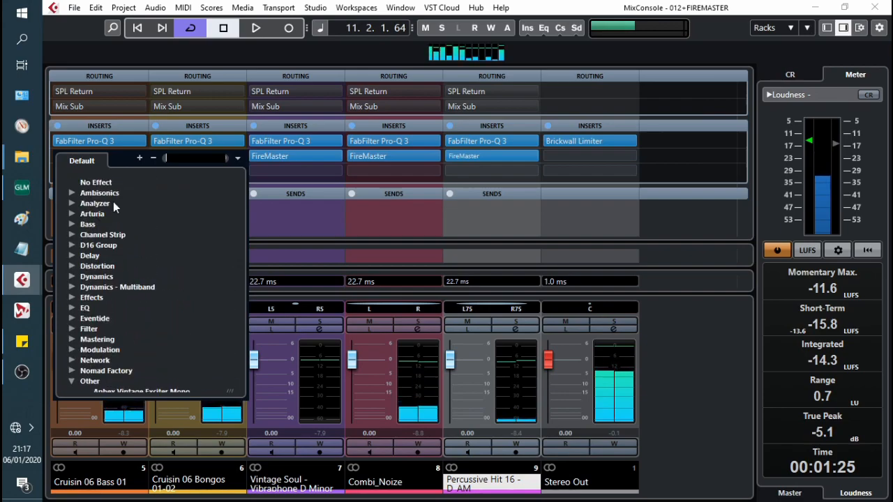
left_click(106, 184)
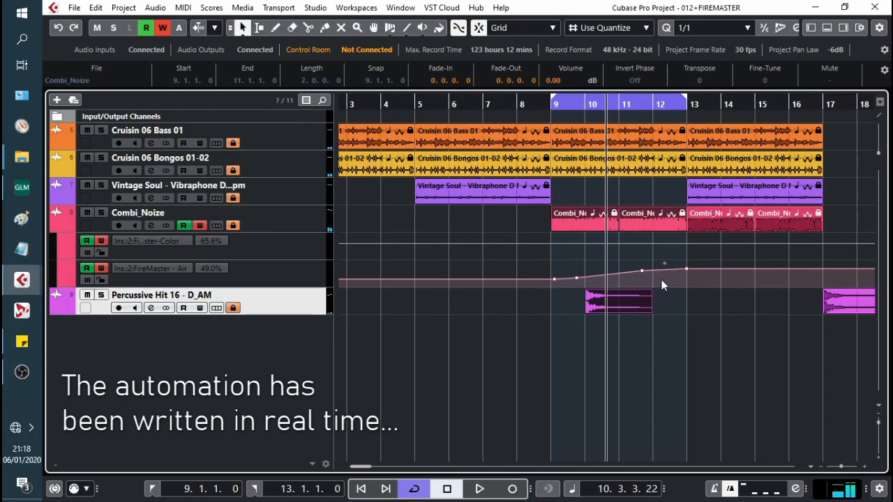
Step: Zoom in on bars 8–13, enlarge the Air lane and add an Air point at bar 11
key("h")
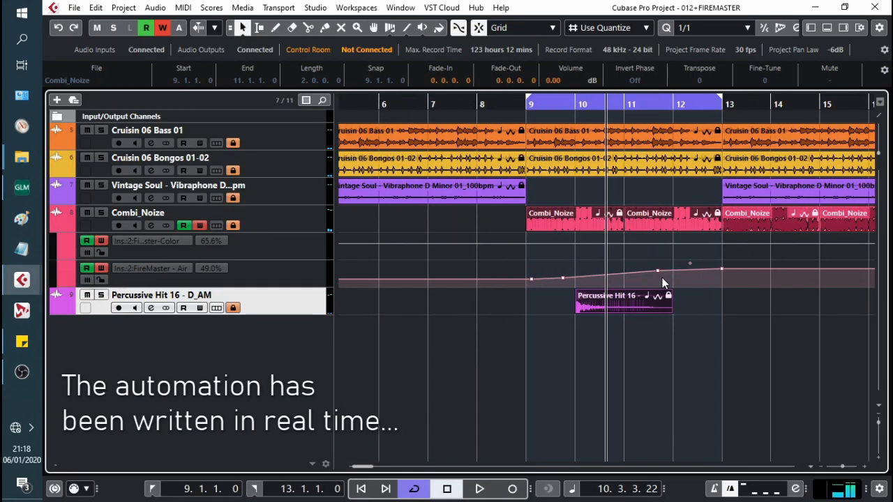
left_click_drag(324, 287, 323, 458)
key("h")
key("h")
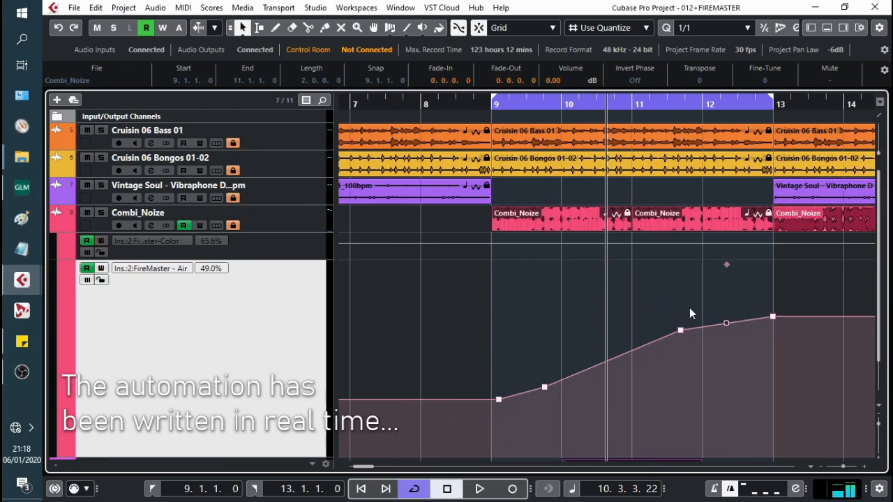
left_click(637, 103)
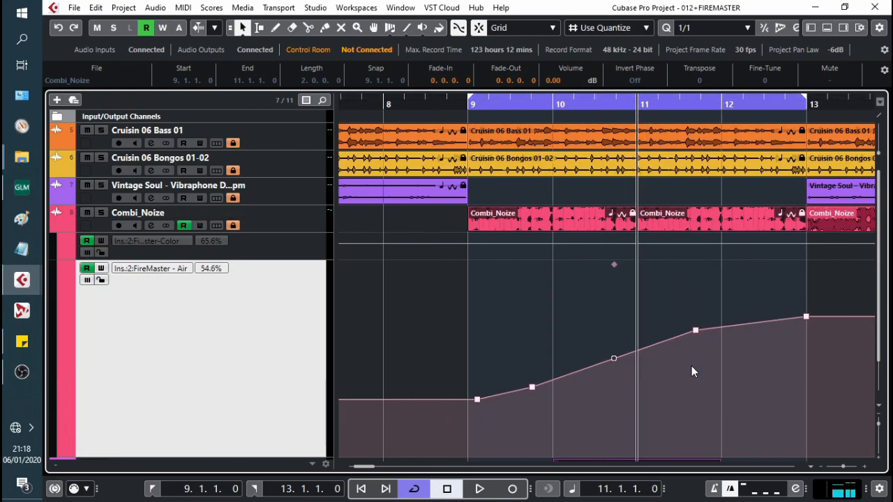
left_click(653, 346)
Step: Duplicate the bar 9–11 Air ramp onto bars 11–13 and play the loop from bar 9
key("space")
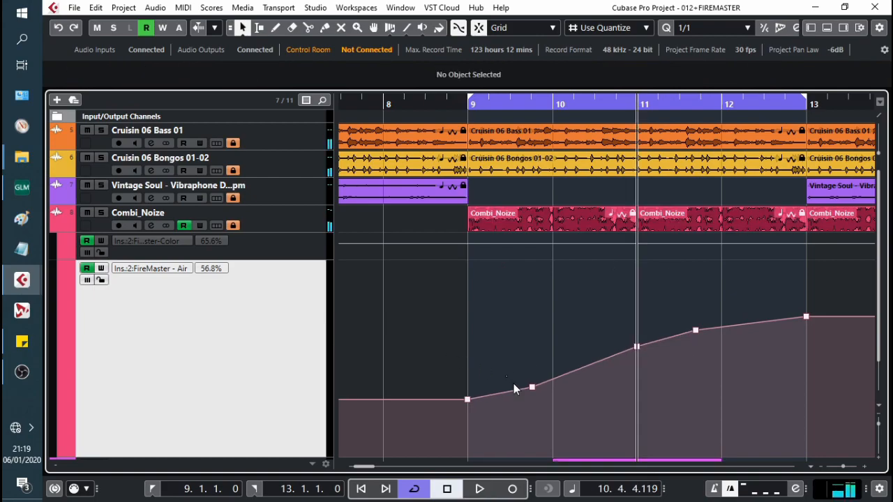
left_click_drag(442, 327, 657, 427)
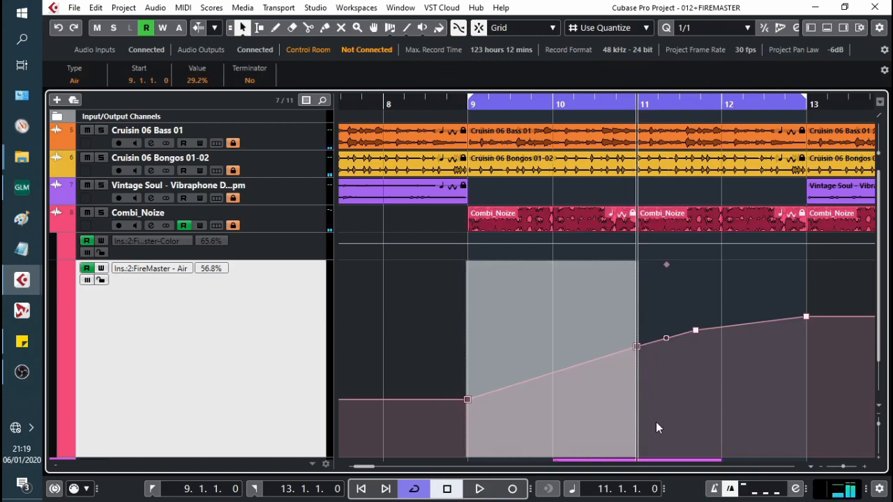
key("ctrl+d")
key("space")
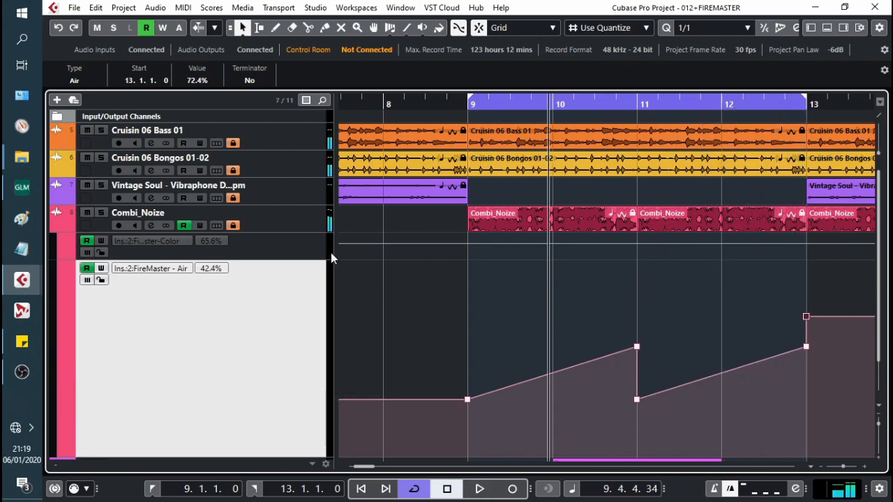
key("KP_1")
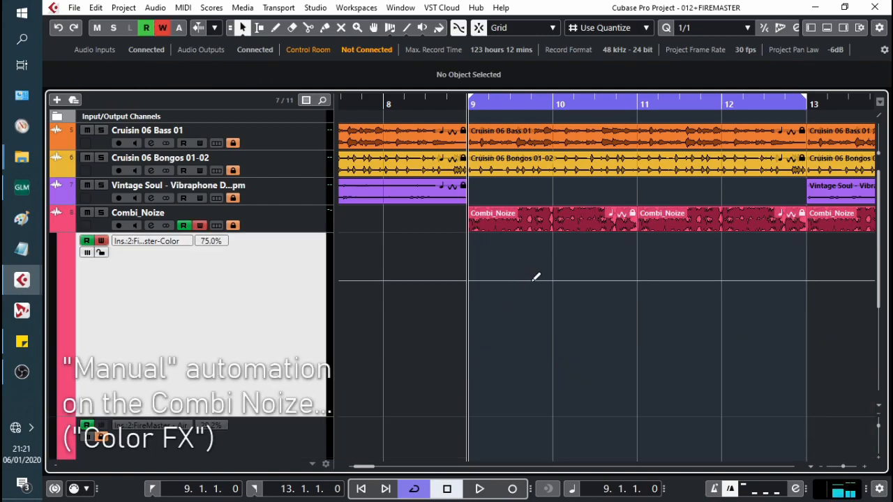
Step: Draw Color points at bars 9, 10 and 11 at 75%, 25% and 75%
left_click(531, 281)
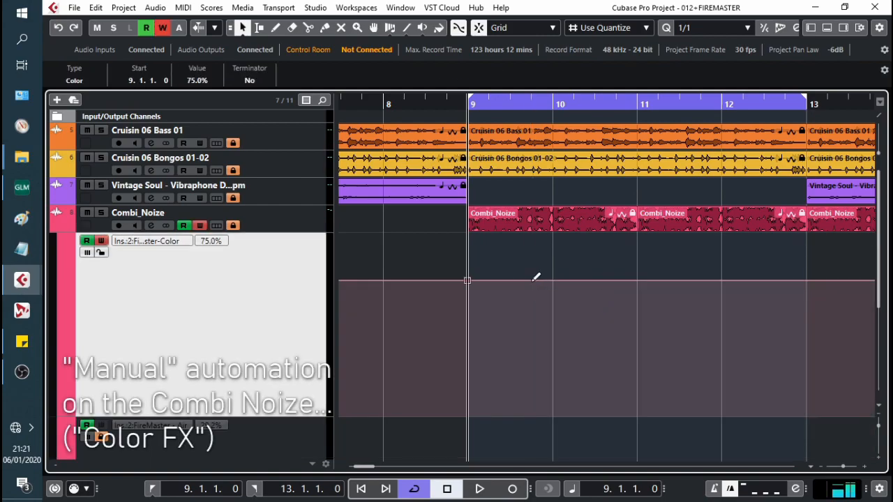
left_click(557, 280)
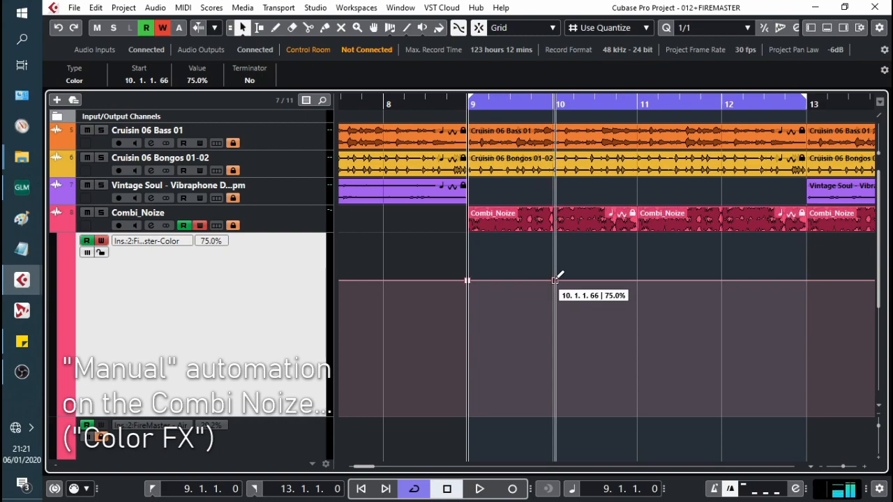
left_click_drag(555, 279, 552, 368)
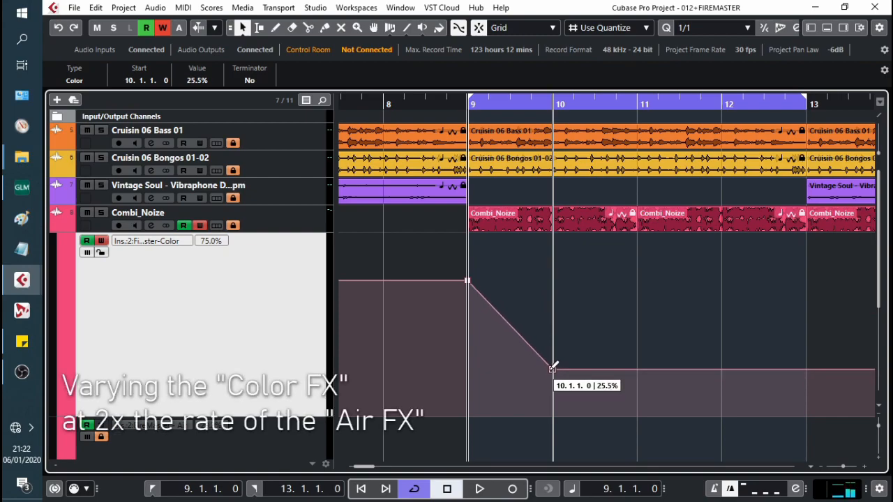
scroll(645, 358, "down", 3)
scroll(645, 359, "up", 3)
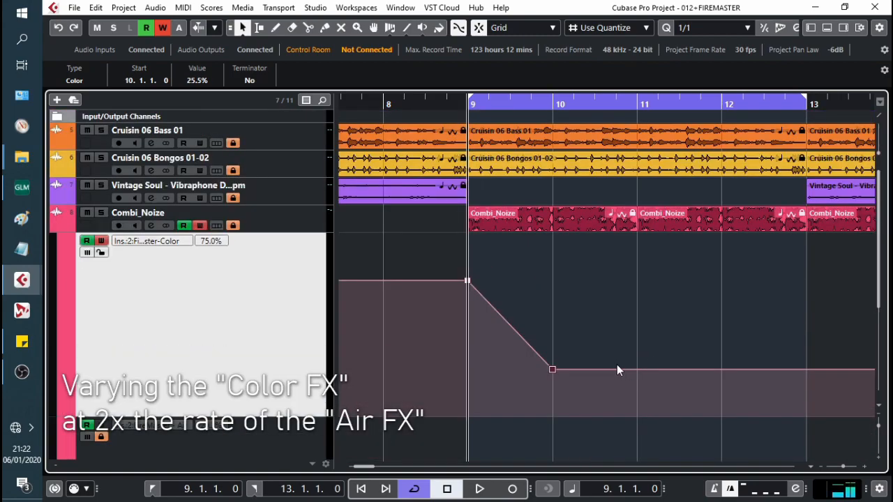
left_click_drag(620, 365, 633, 279)
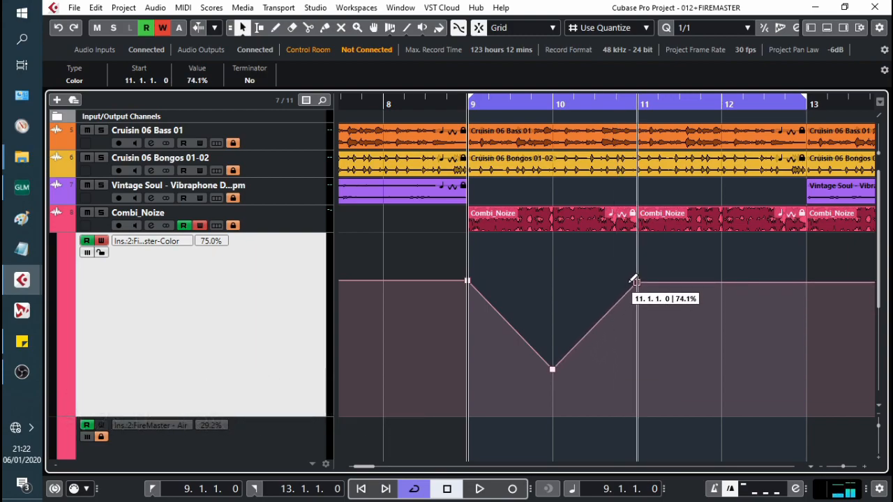
Step: Copy the V-shaped Color curve onto bars 11–13 and return to bar 9
scroll(634, 279, "down", 1)
left_click_drag(708, 338, 418, 193)
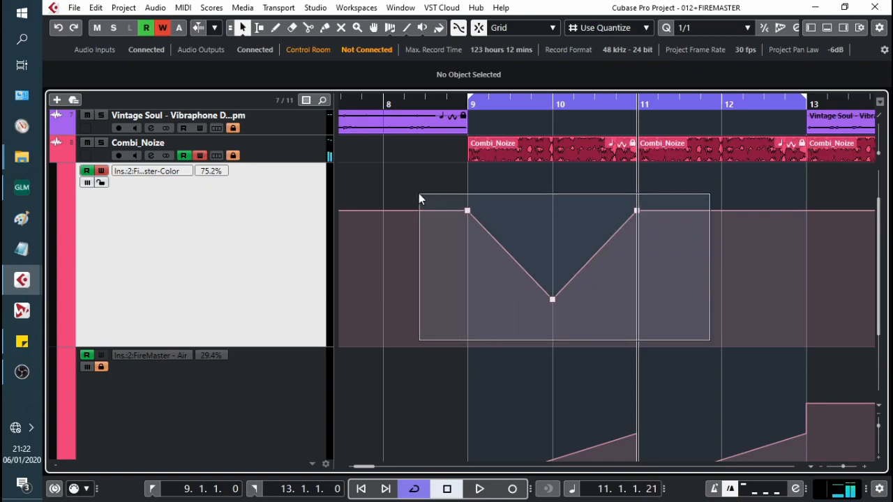
key("ctrl+c")
key("ctrl+v")
key("KP_1")
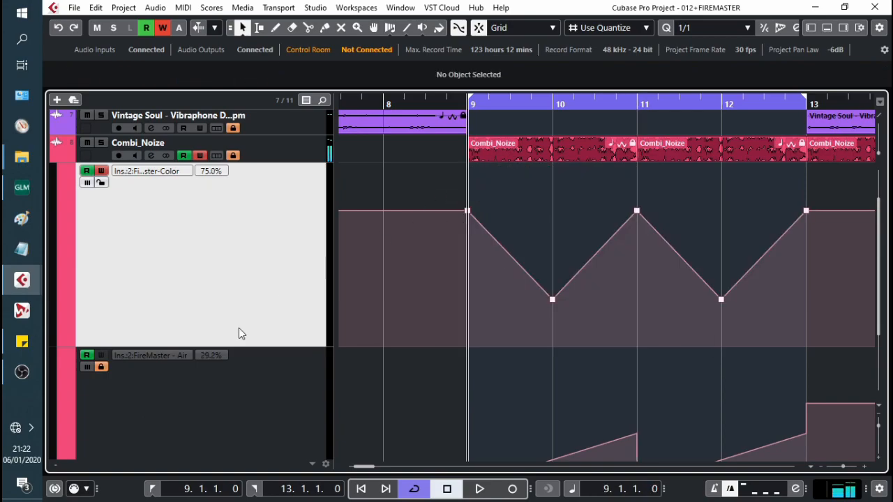
Step: Mute both the Air and Color automation lanes
left_click(96, 352)
left_click(86, 367)
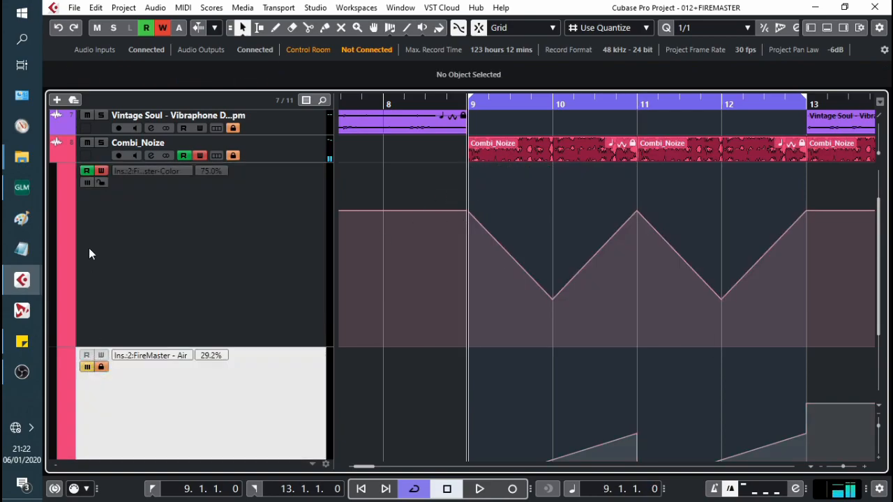
left_click(86, 182)
Step: Play the loop and unmute the Color and Air automation lanes
key("space")
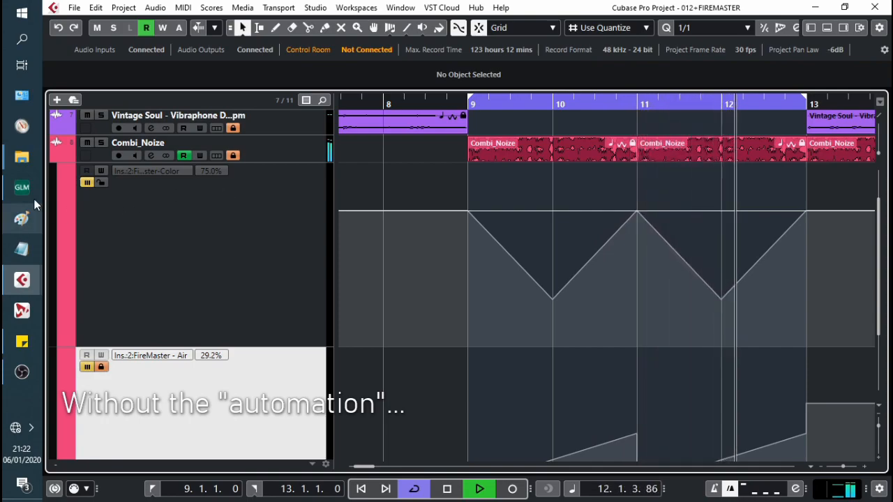
left_click(86, 182)
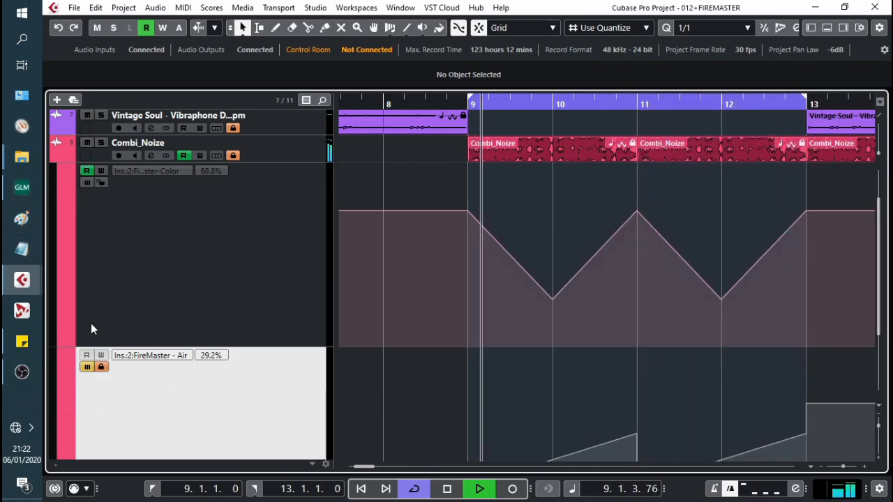
left_click(86, 367)
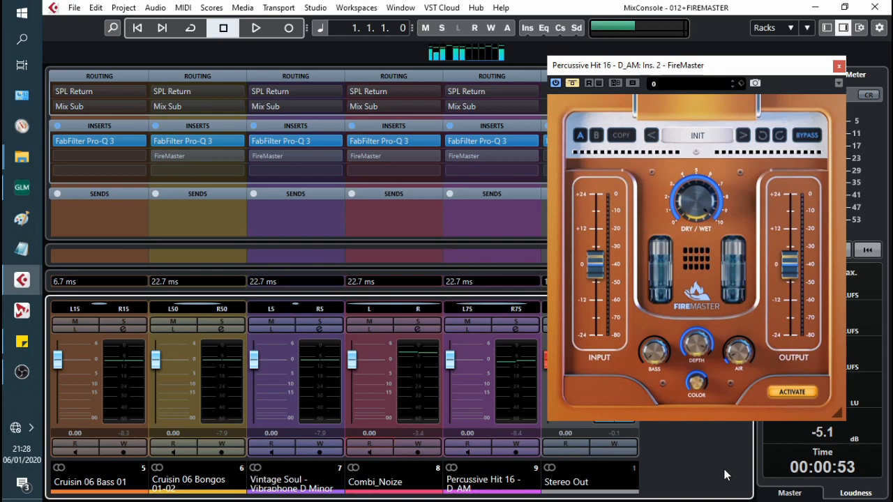
Step: Reactivate FireMaster on Bongos, Vintage Soul and Combi_Noize during playback, and enable Read on Combi_Noize
key("space")
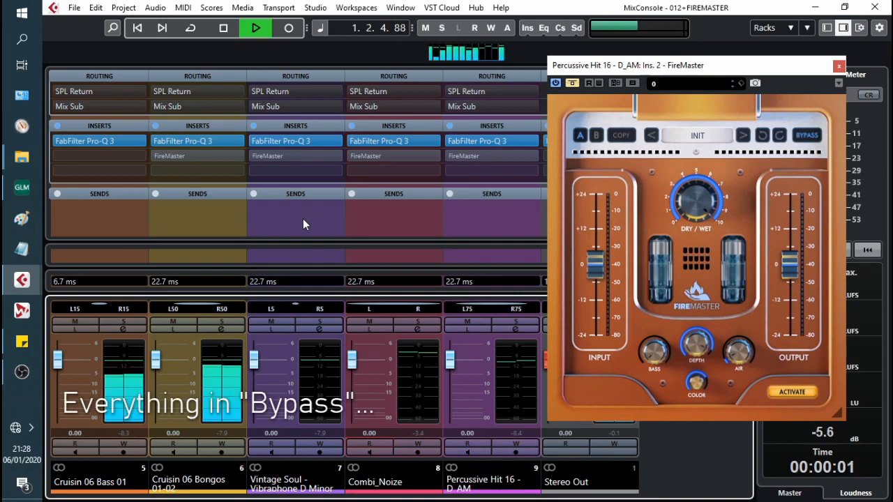
left_click(155, 156)
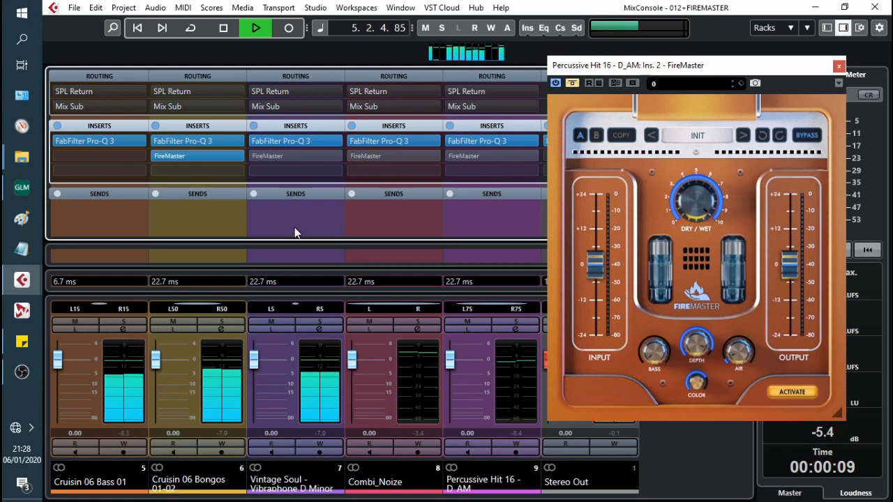
left_click(255, 154)
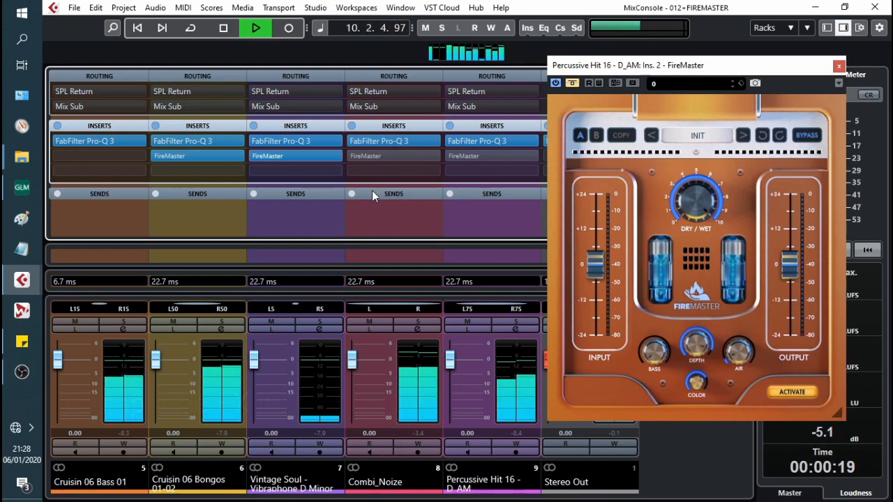
left_click(351, 156)
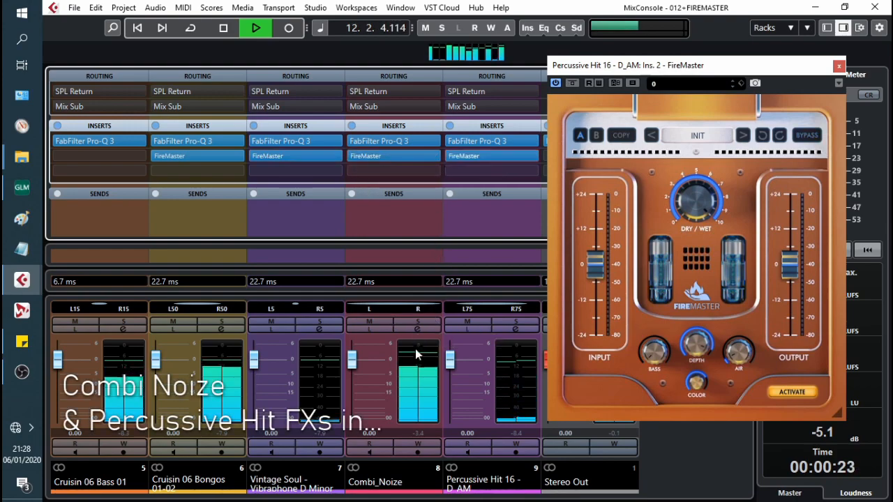
left_click(379, 443)
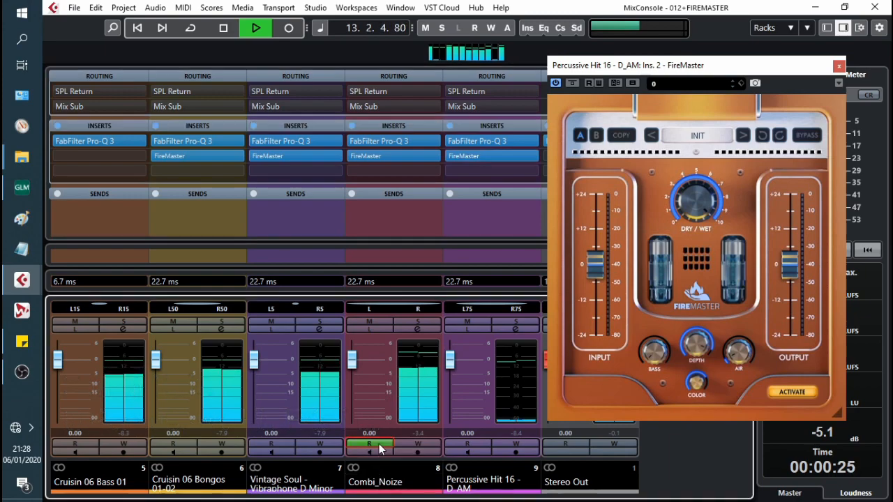